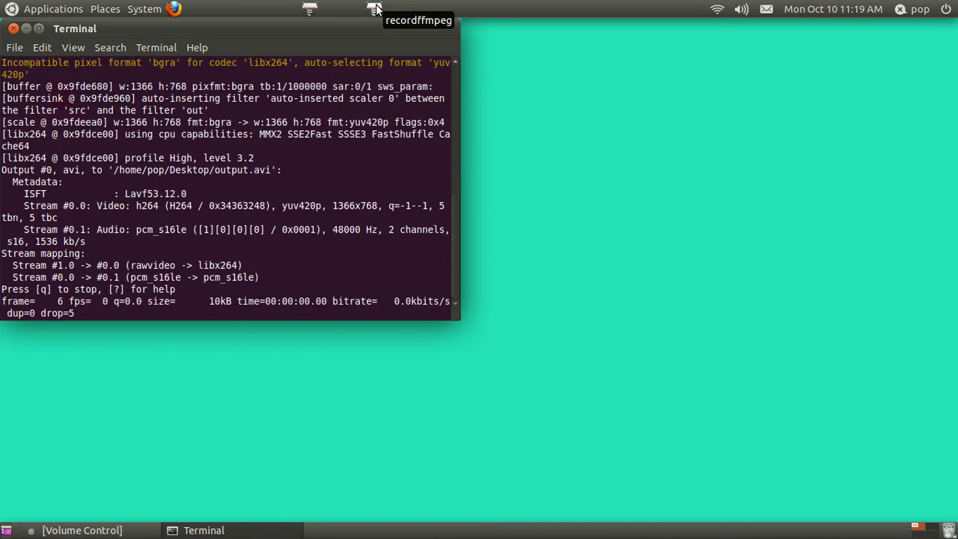
# - Minimise the Terminal and go to the franchisee folder under Places > Bookmarks
pyautogui.click(26, 29)
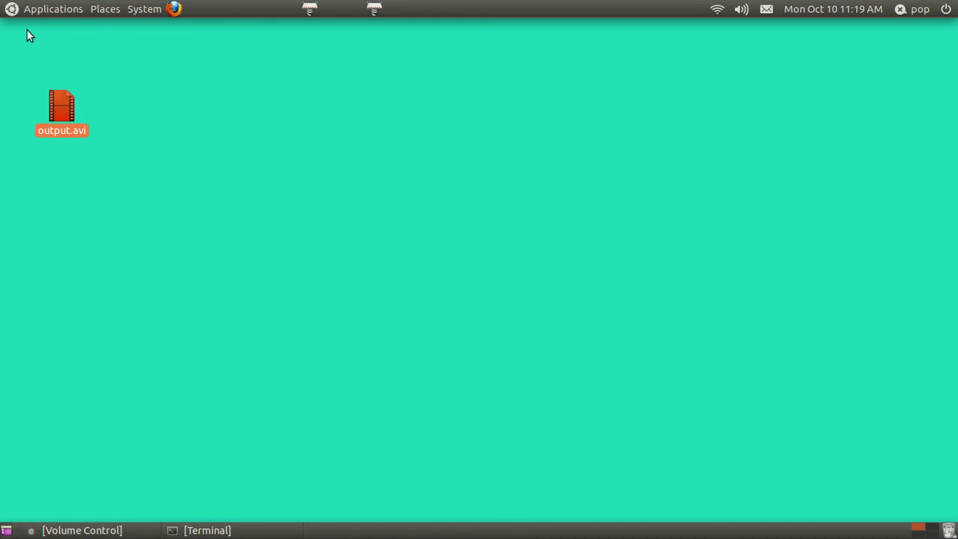
pyautogui.click(104, 11)
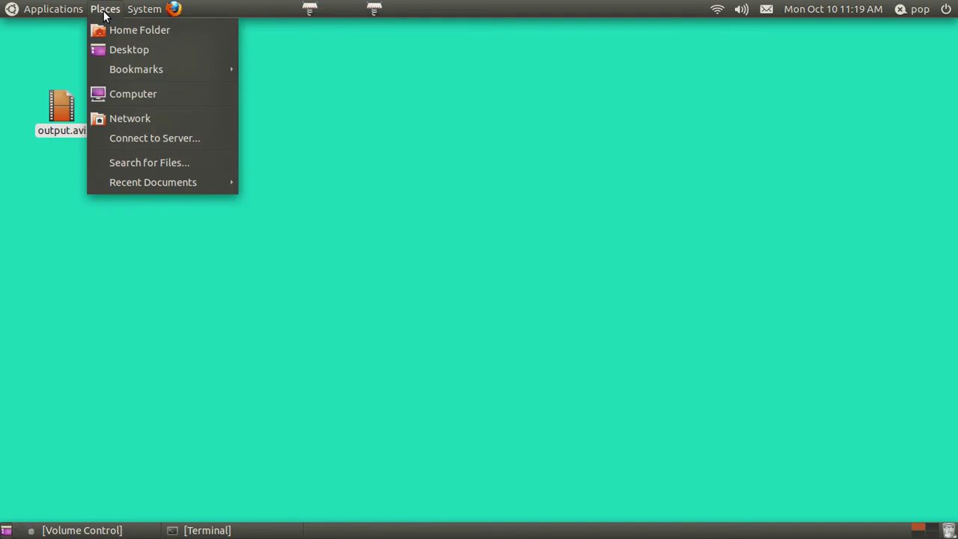
pyautogui.moveTo(128, 69)
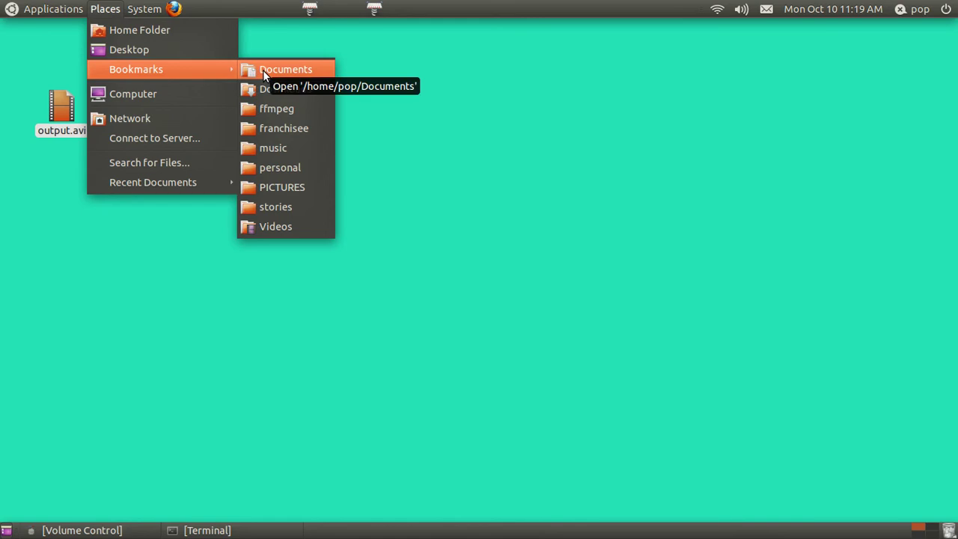
# - Open the bookmarked franchisee folder and open 24 PAYCHECKS AND PAYROLL.rtf from the list
pyautogui.click(284, 129)
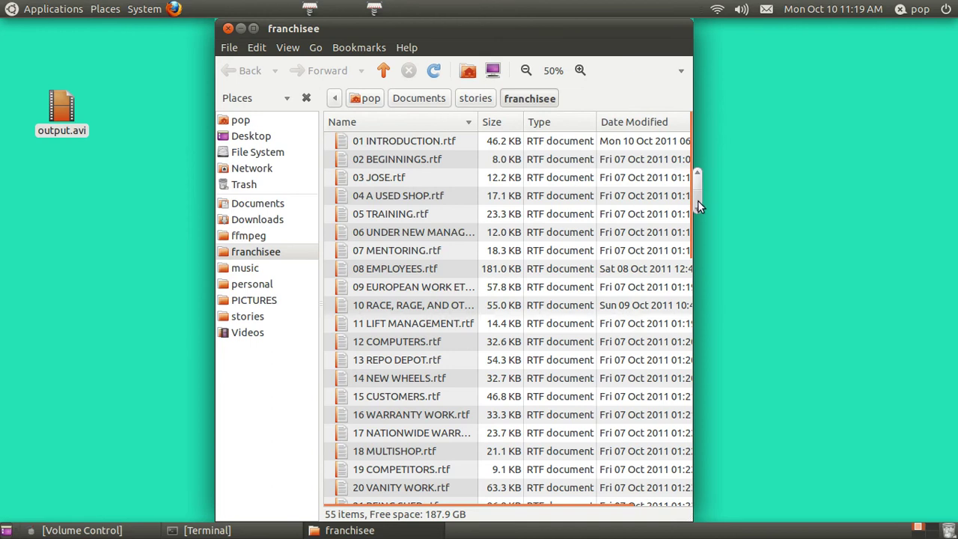
pyautogui.moveTo(697, 201); pyautogui.dragTo(696, 339)
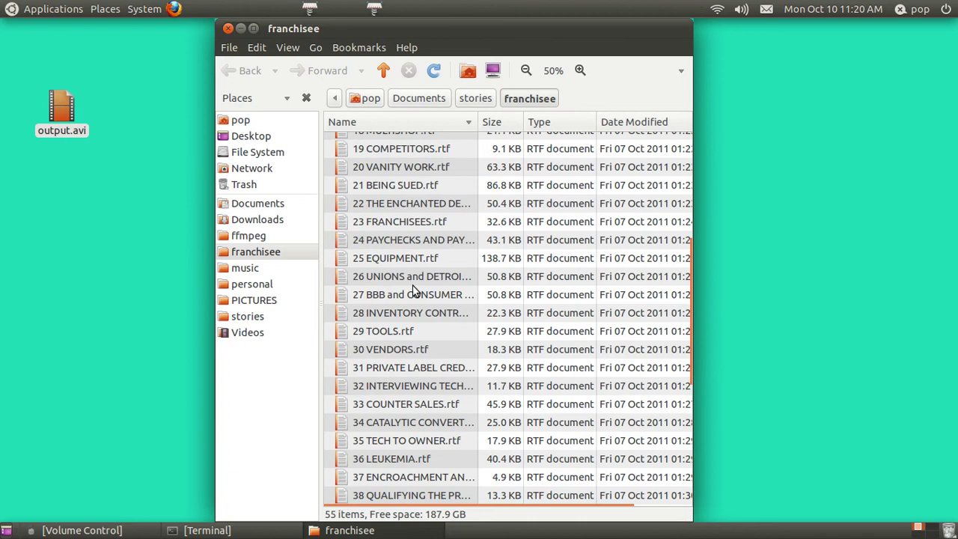
pyautogui.doubleClick(387, 241)
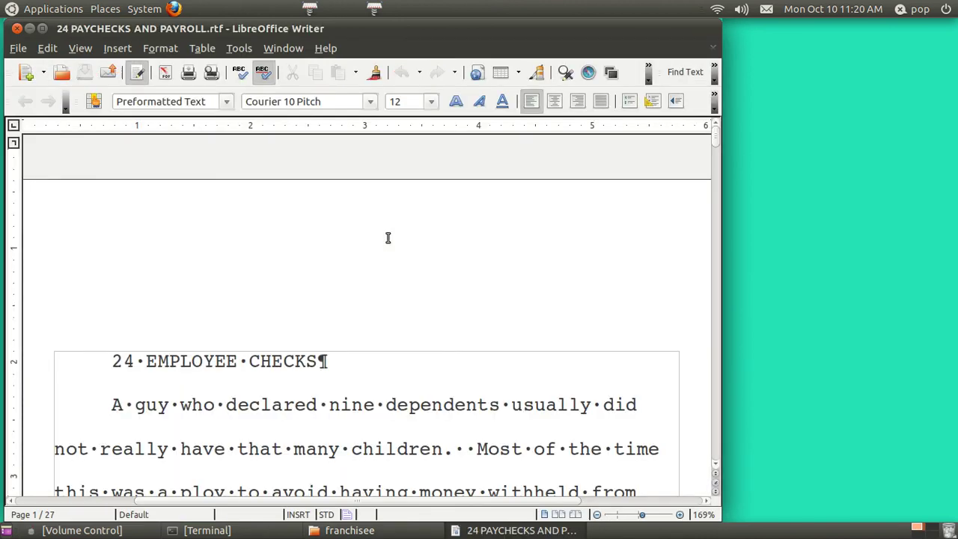
# - Search the PAYCHECKS AND PAYROLL chapter for 'jose', find no match, and close the chapter
pyautogui.hotkey('ctrl', 'h')
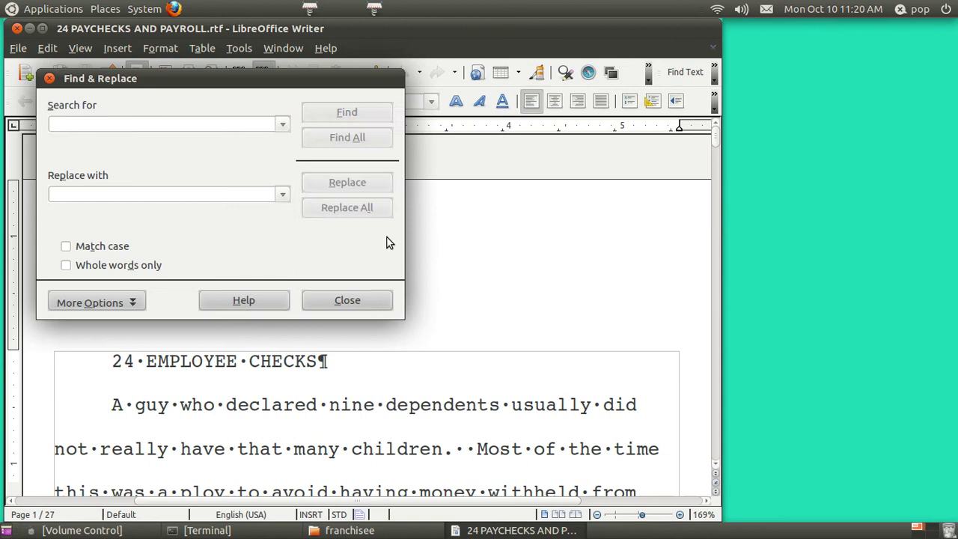
pyautogui.write('jose')
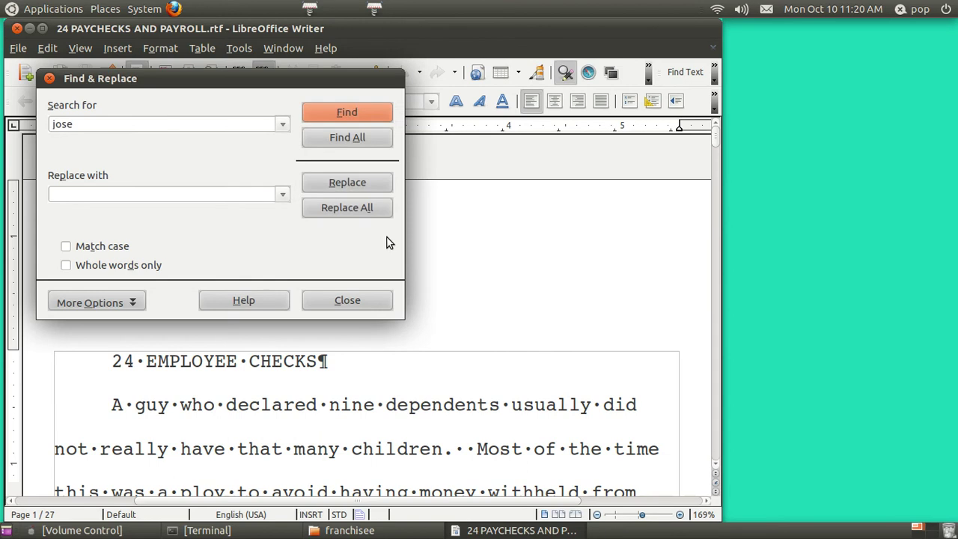
pyautogui.press('Return')
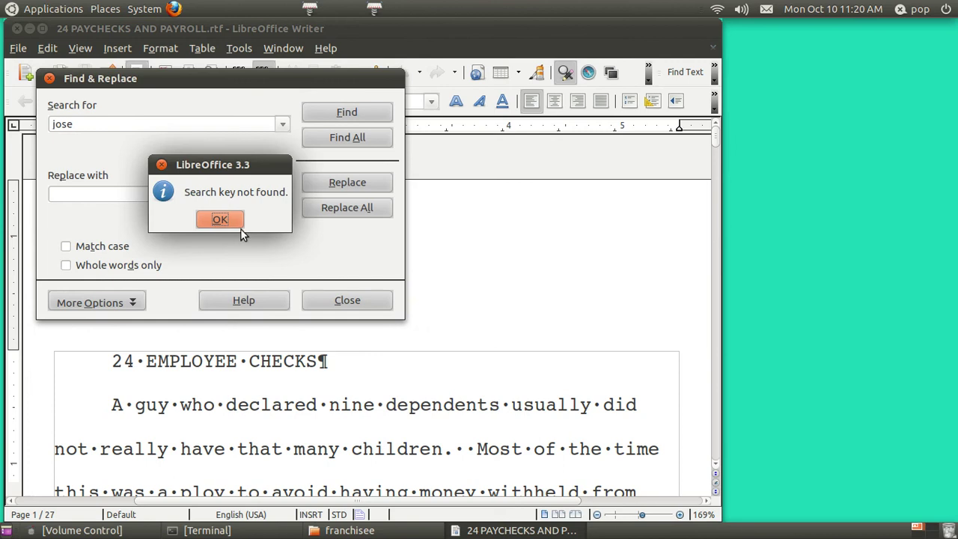
pyautogui.click(229, 216)
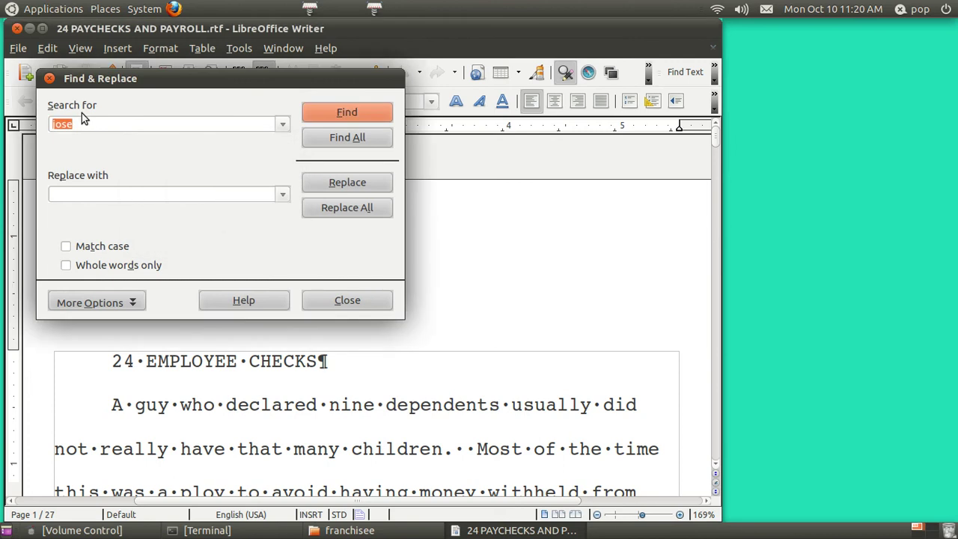
pyautogui.click(49, 80)
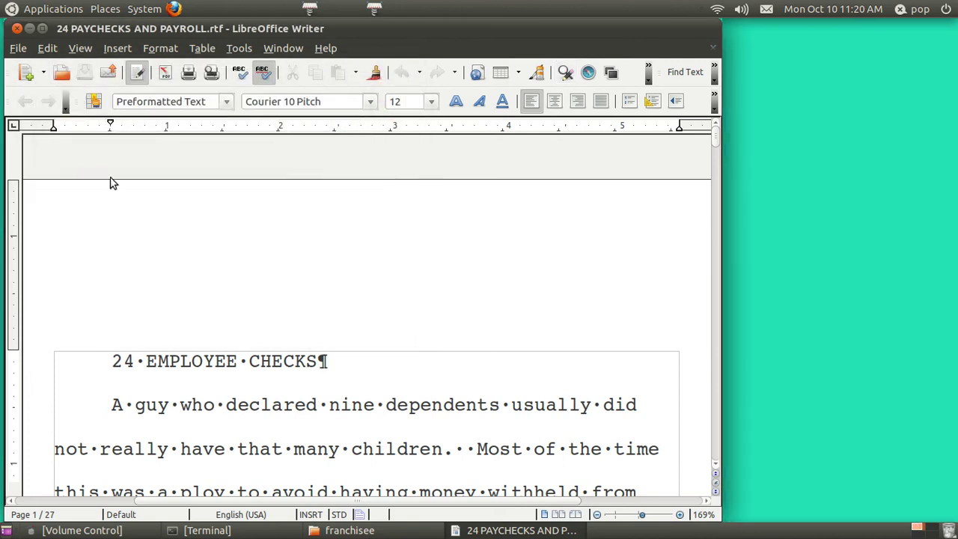
pyautogui.click(17, 29)
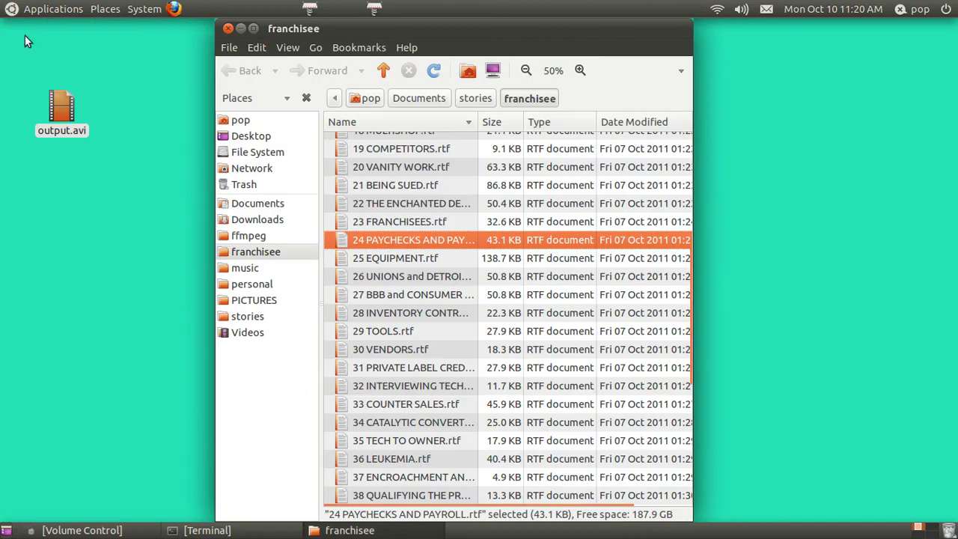
# - Open 21 BEING SUED.rtf, step through its 'jose' matches, then close the chapter
pyautogui.doubleClick(385, 185)
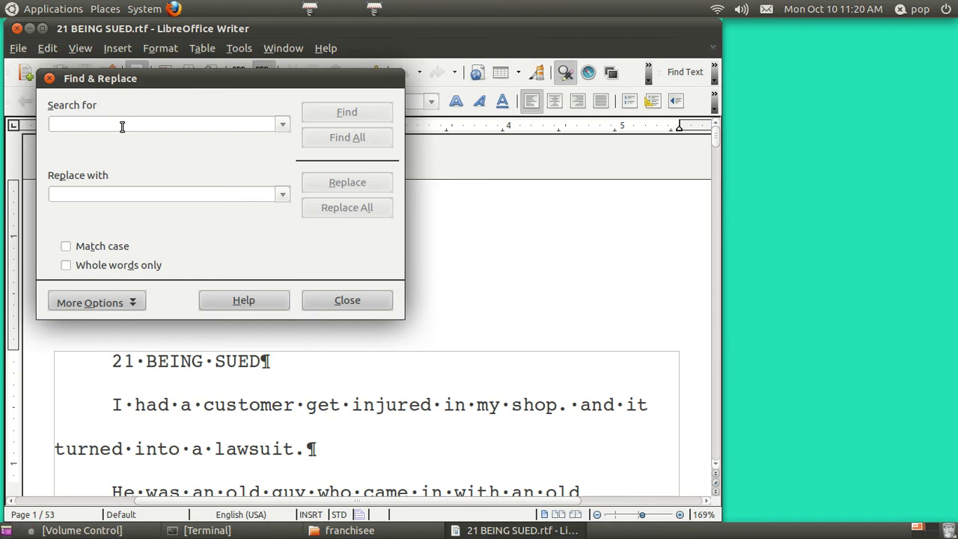
pyautogui.write('jose')
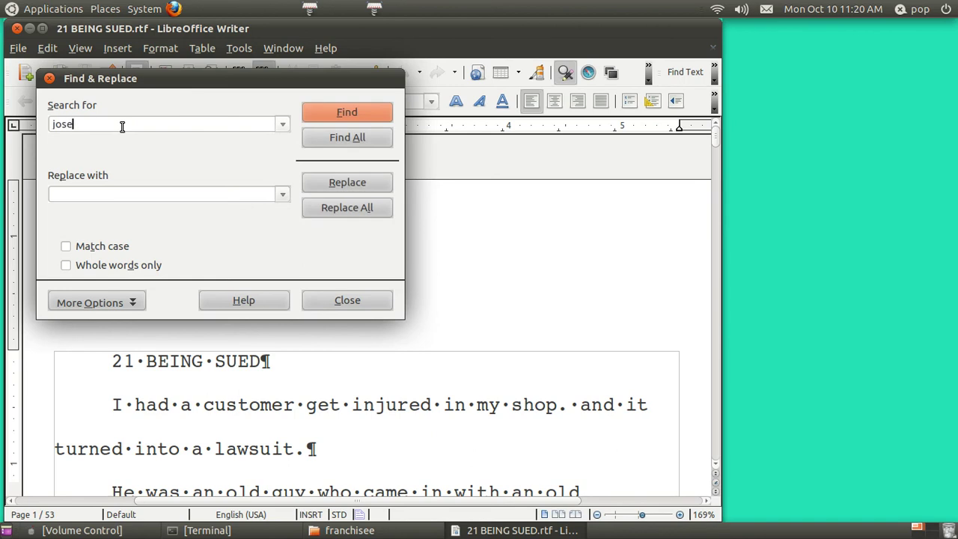
pyautogui.click(333, 113)
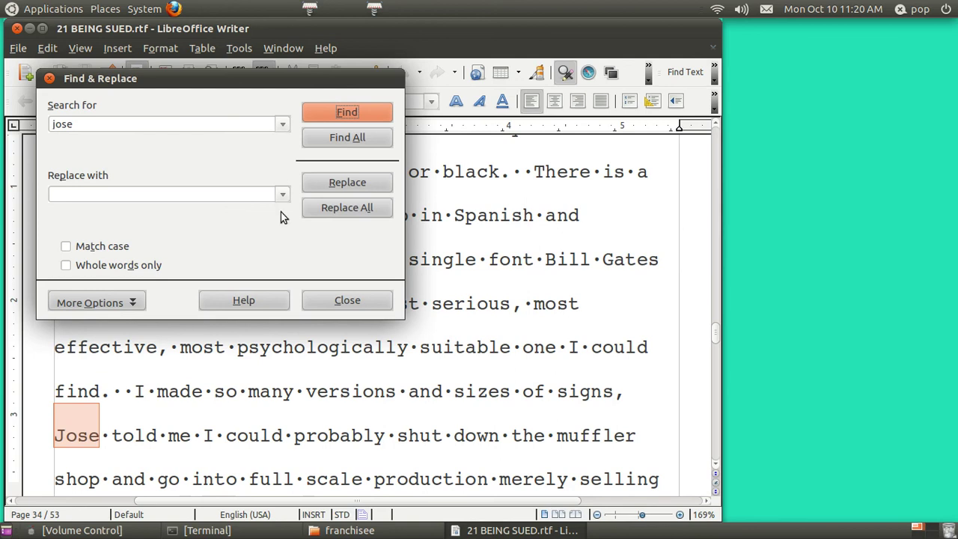
pyautogui.click(351, 111)
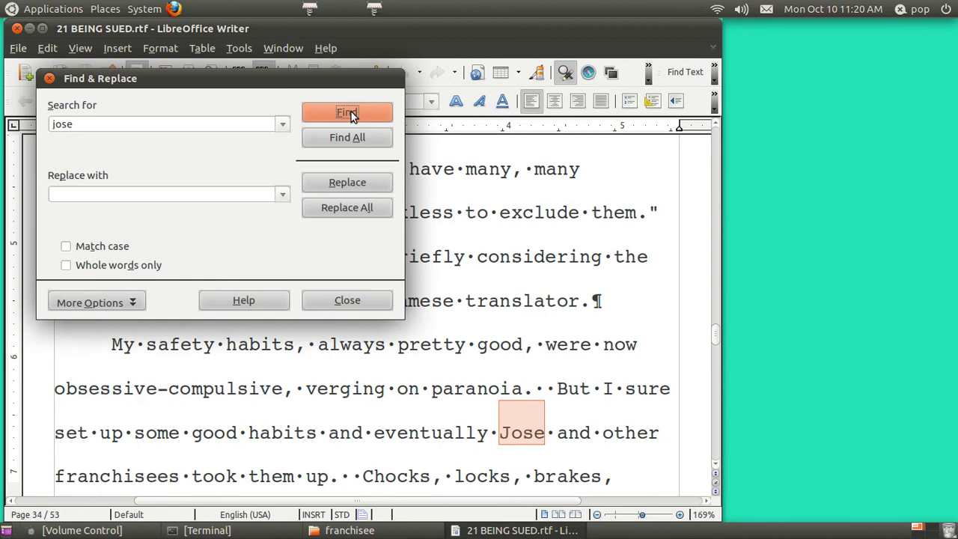
pyautogui.click(351, 111)
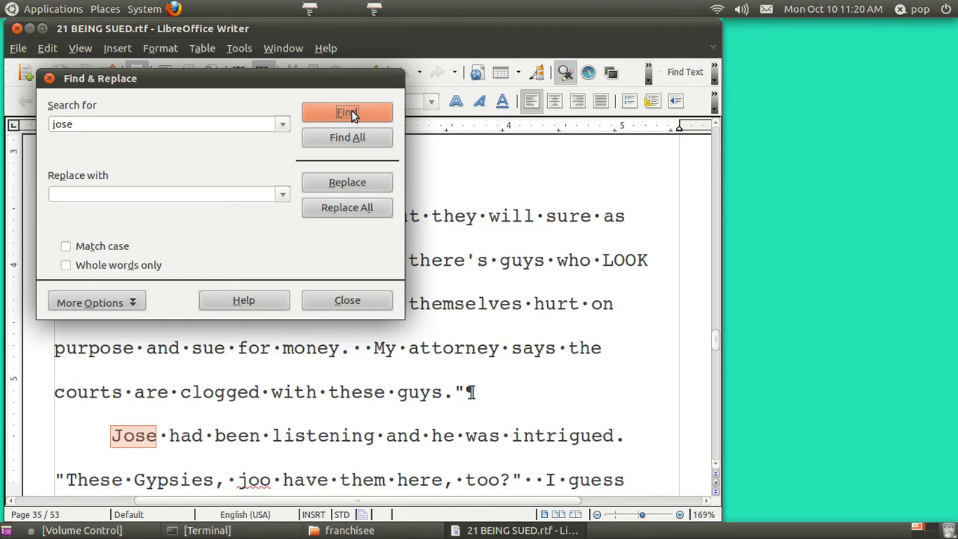
pyautogui.click(351, 111)
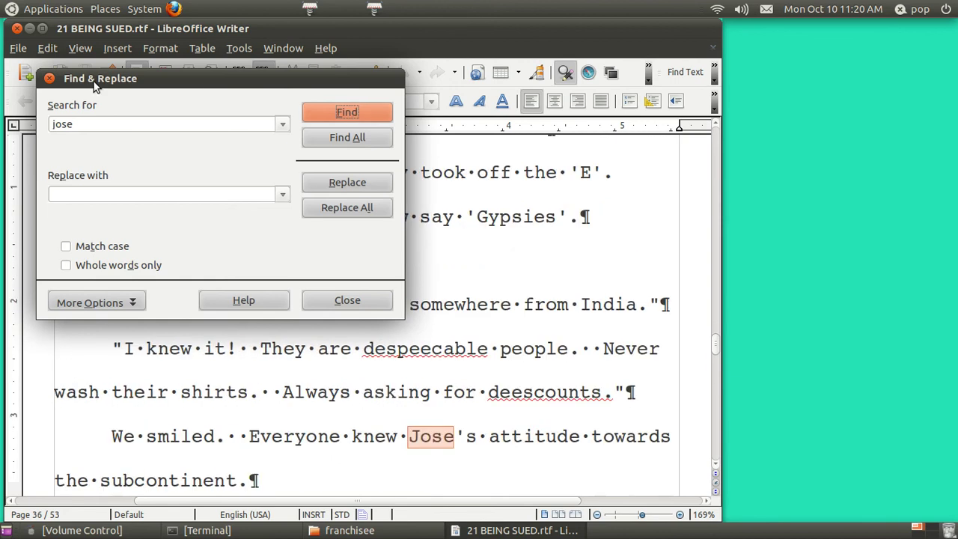
pyautogui.click(49, 79)
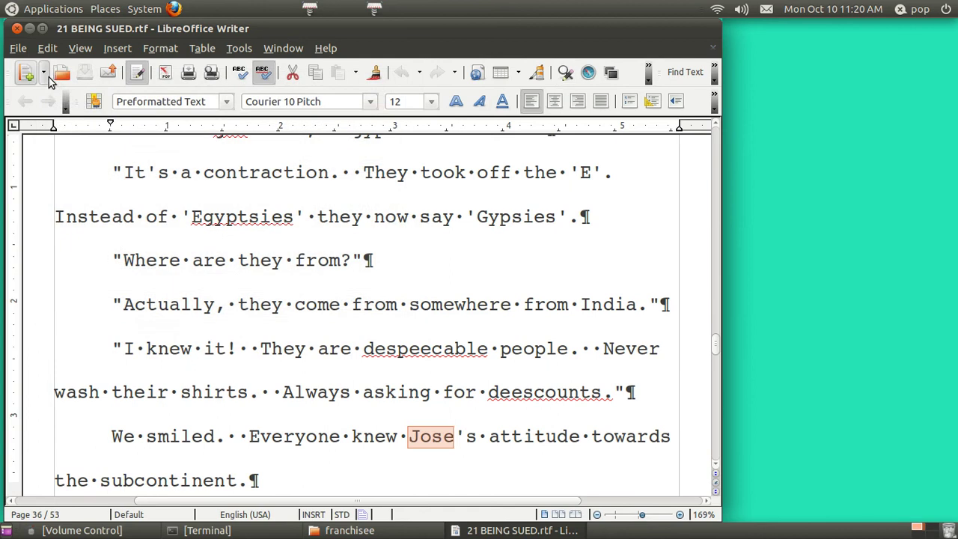
pyautogui.click(17, 30)
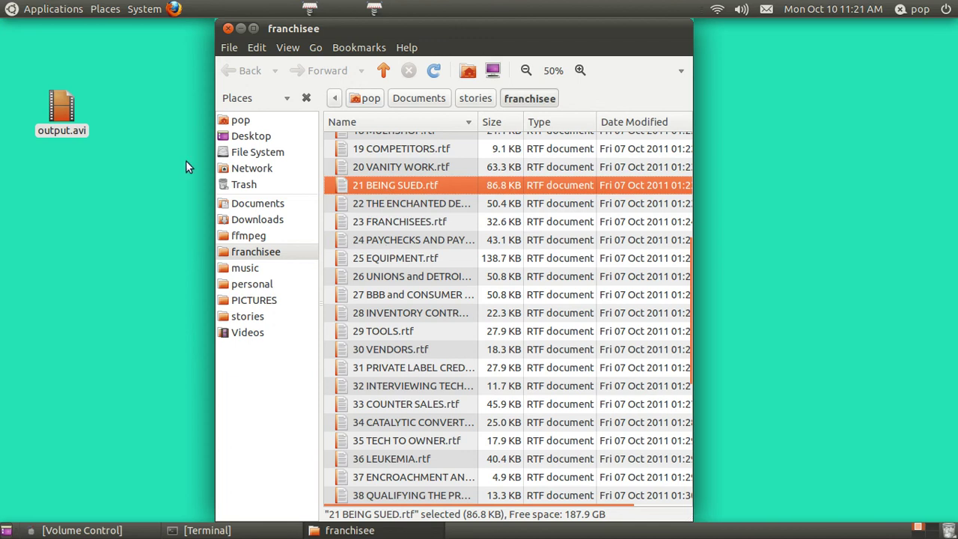
# - Launch Searchmonkey from Applications > Accessories
pyautogui.click(55, 13)
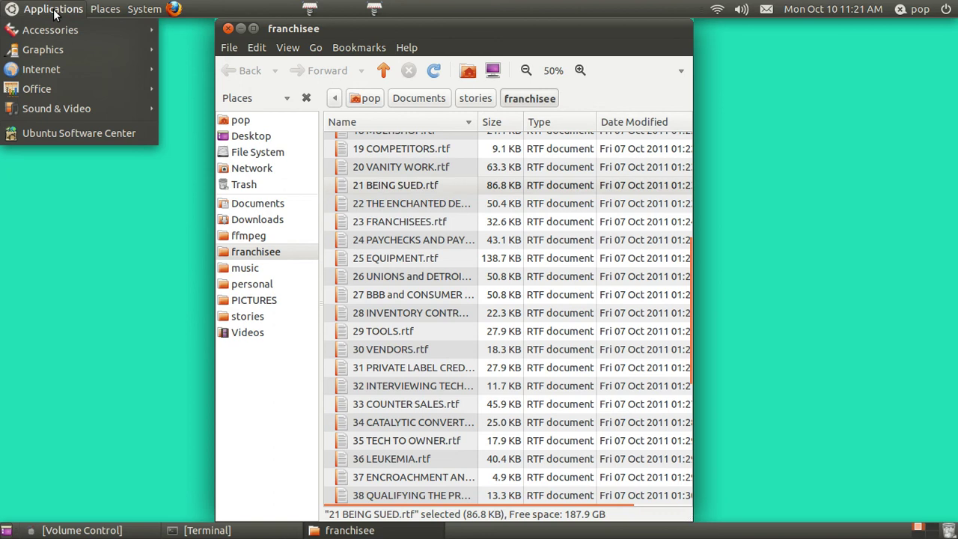
pyautogui.moveTo(64, 30)
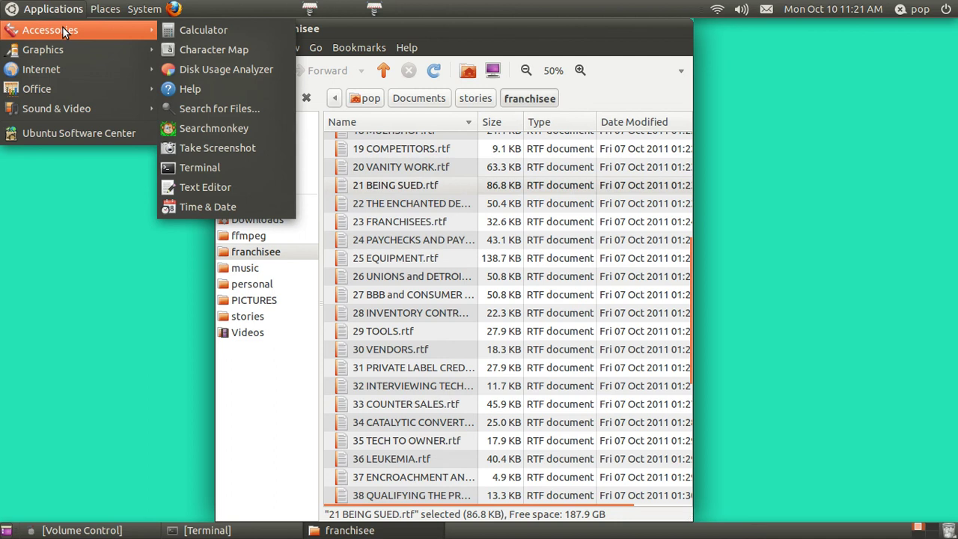
pyautogui.click(226, 130)
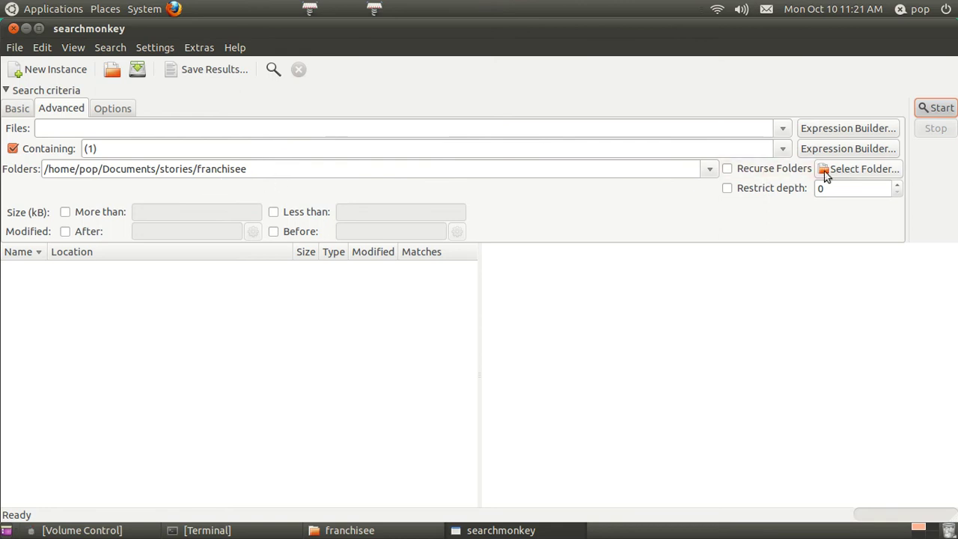
# - Replace the Containing search term with 'jose'
pyautogui.click(128, 148)
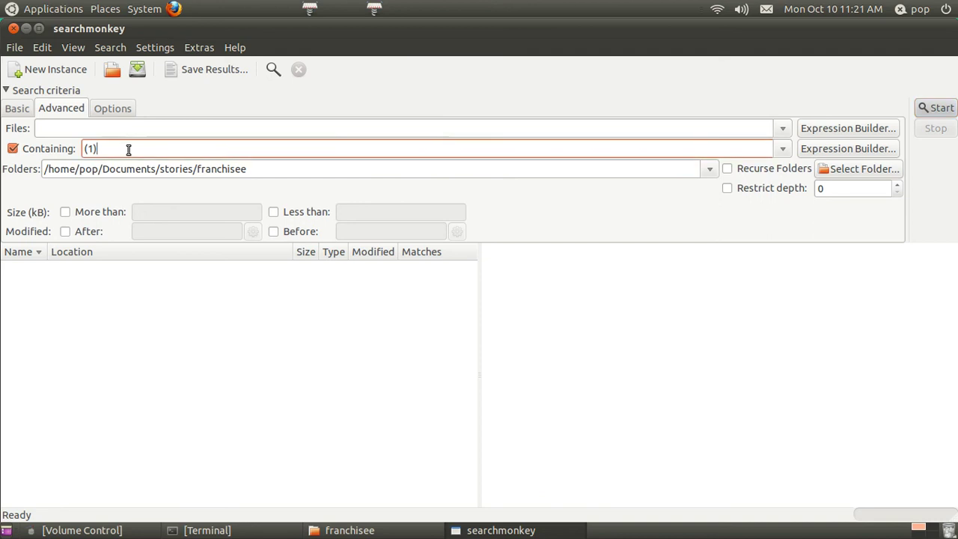
pyautogui.press('BackSpace')
pyautogui.press('BackSpace')
pyautogui.press('BackSpace')
pyautogui.write('jose')
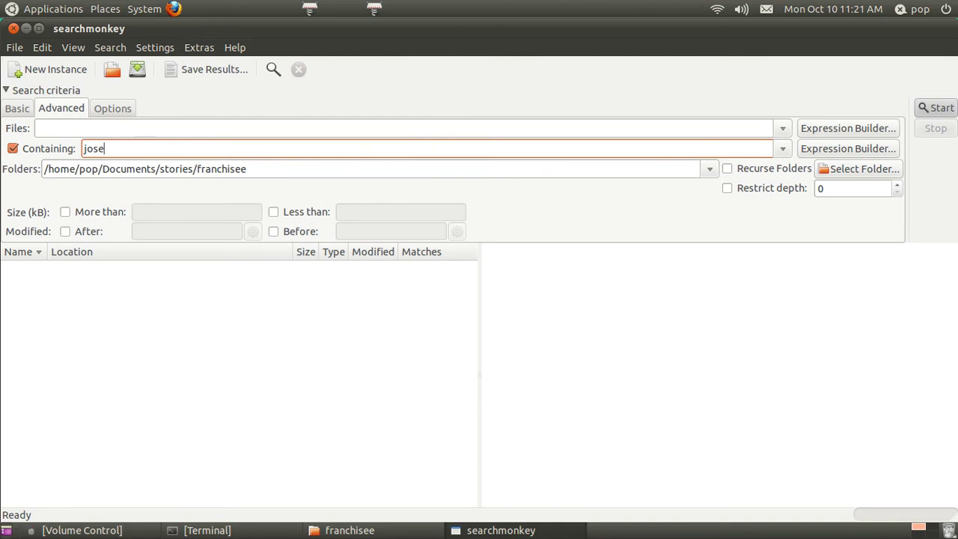
# - Run the jose search, review matches in 05 TRAINING, 08 EMPLOYEES and 15 CUSTOMERS, then close Searchmonkey
pyautogui.click(937, 109)
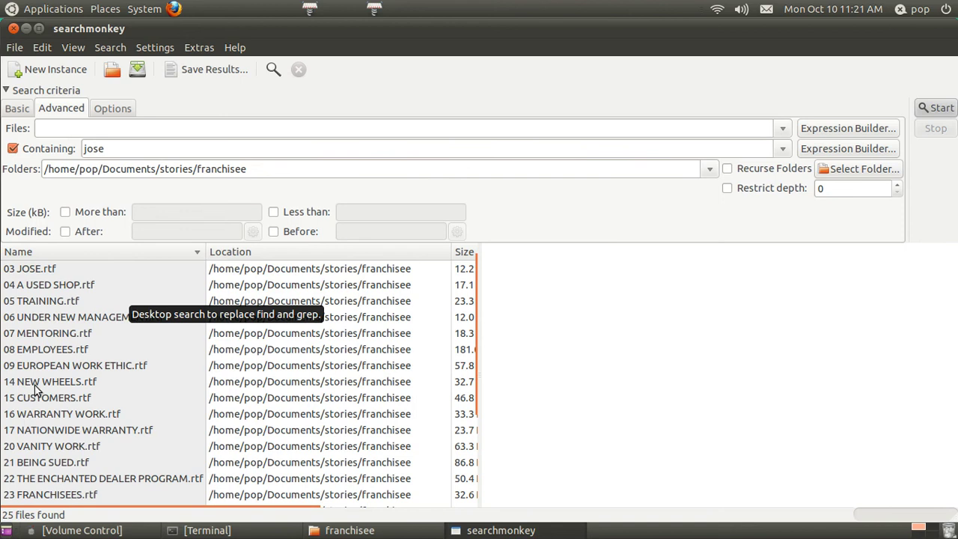
pyautogui.click(38, 301)
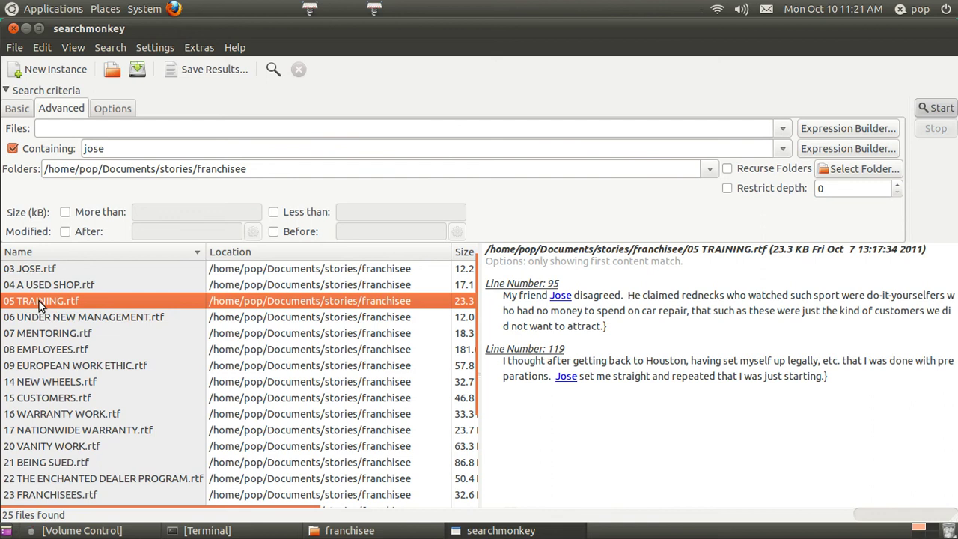
pyautogui.click(37, 349)
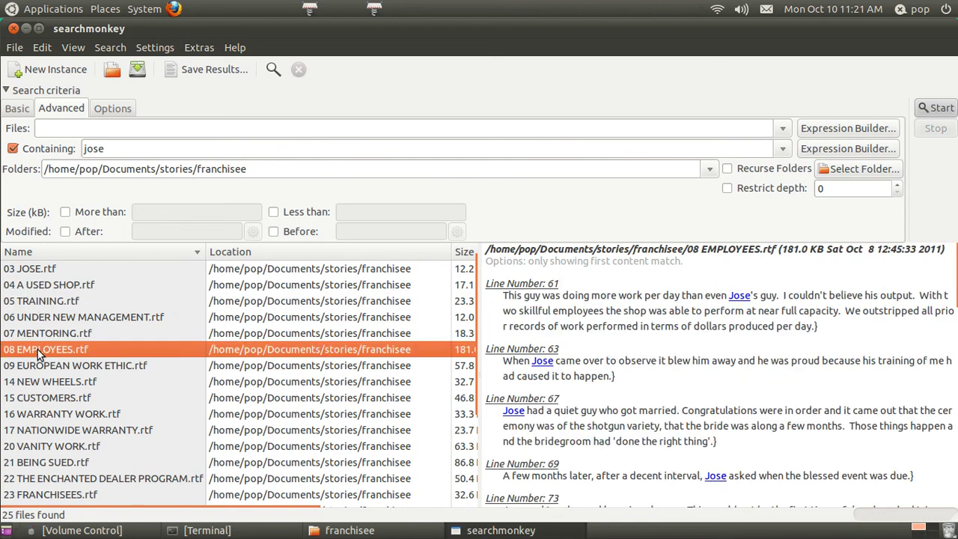
pyautogui.click(46, 401)
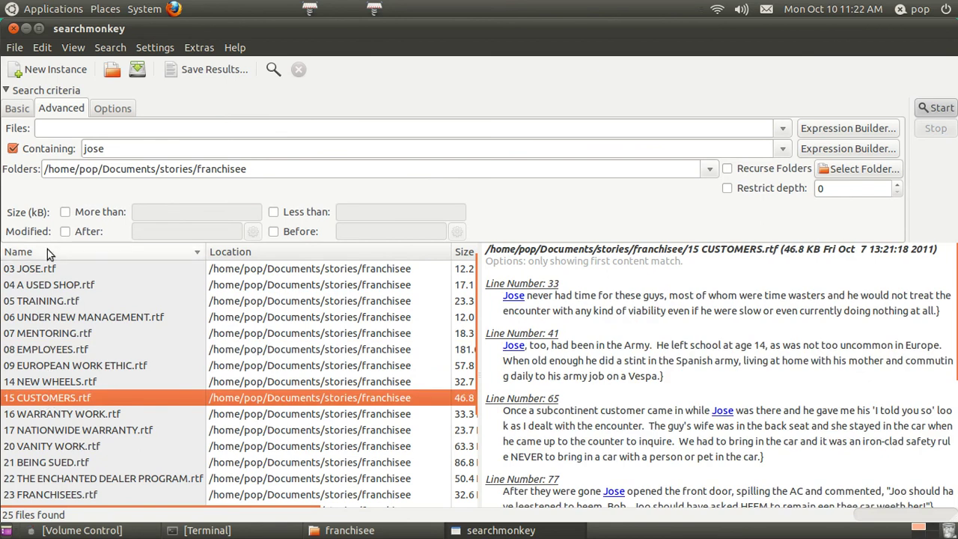
pyautogui.click(14, 29)
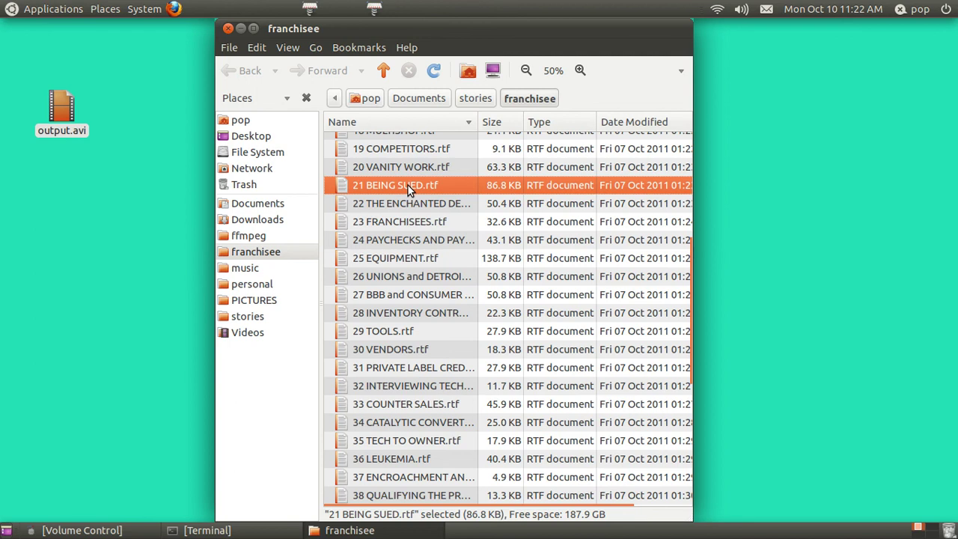
# - Go up to the stories folder and open 'franchisee odt 100711'
pyautogui.click(383, 71)
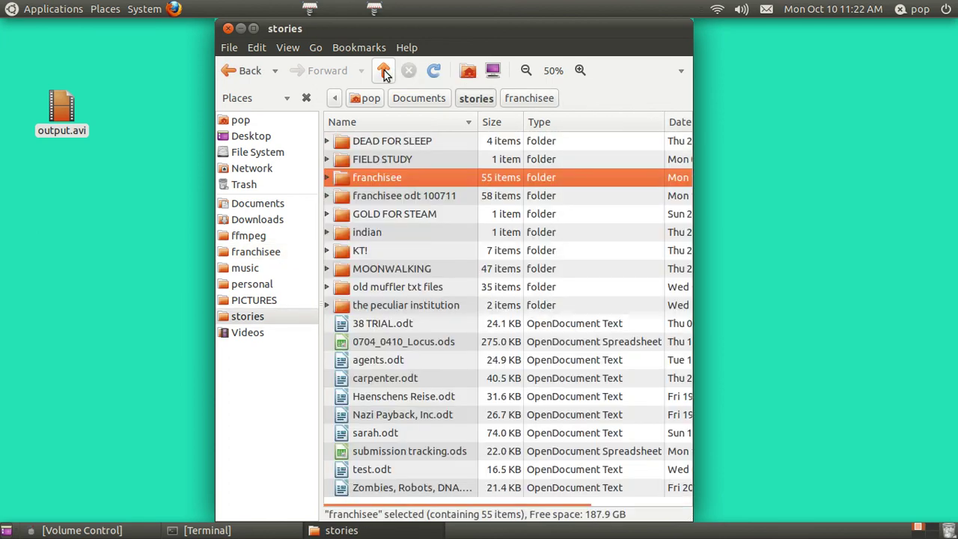
pyautogui.click(391, 199)
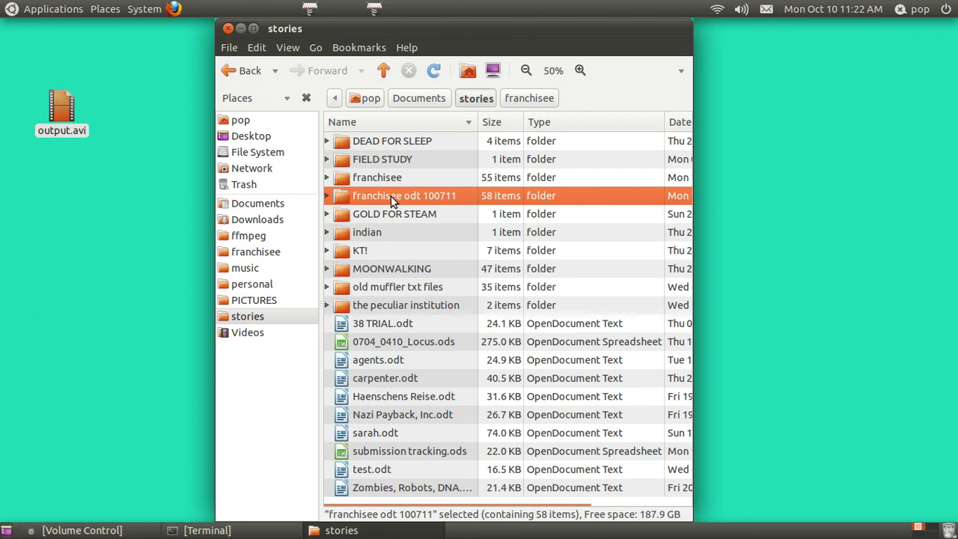
pyautogui.doubleClick(391, 195)
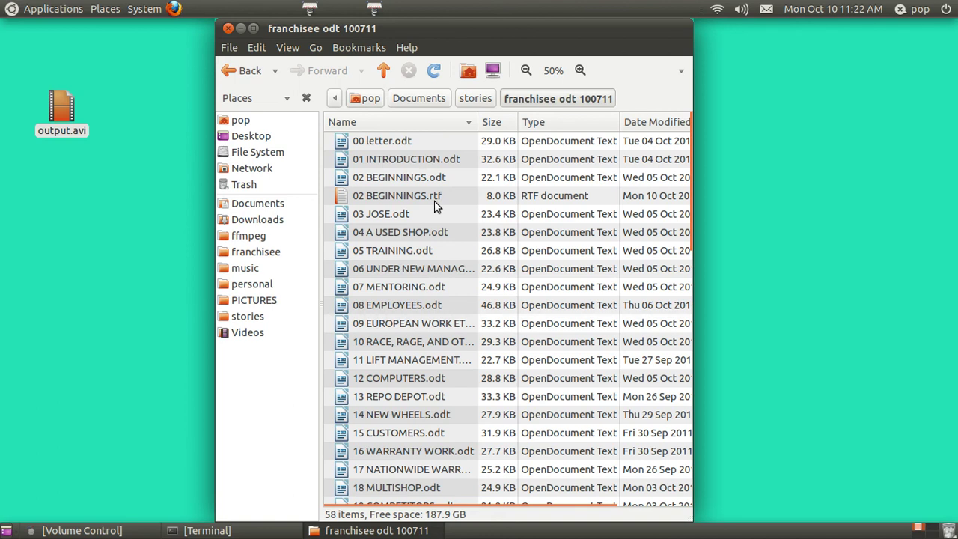
# - Open 05 TRAINING.odt and save it as 05 TRAINING.rtf, keeping Rich Text Format
pyautogui.doubleClick(391, 252)
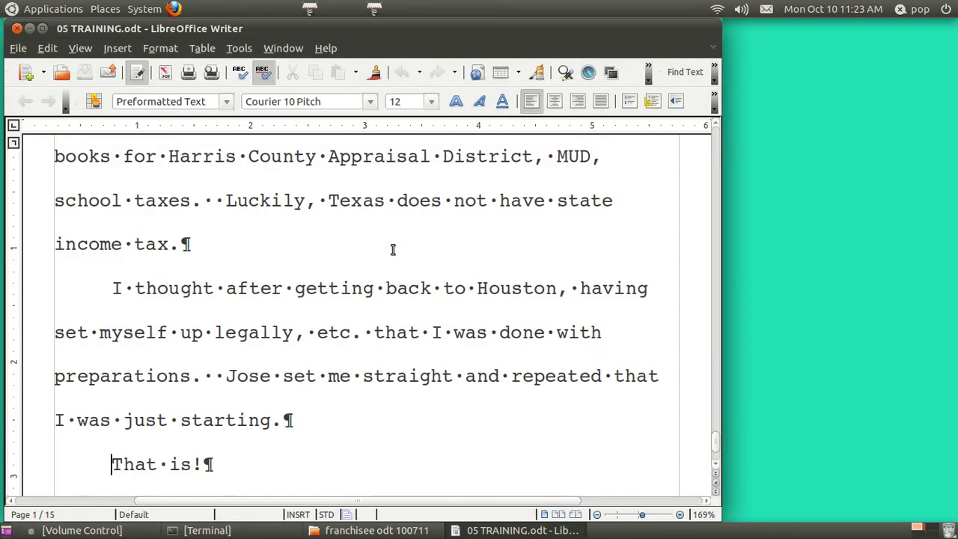
pyautogui.click(17, 48)
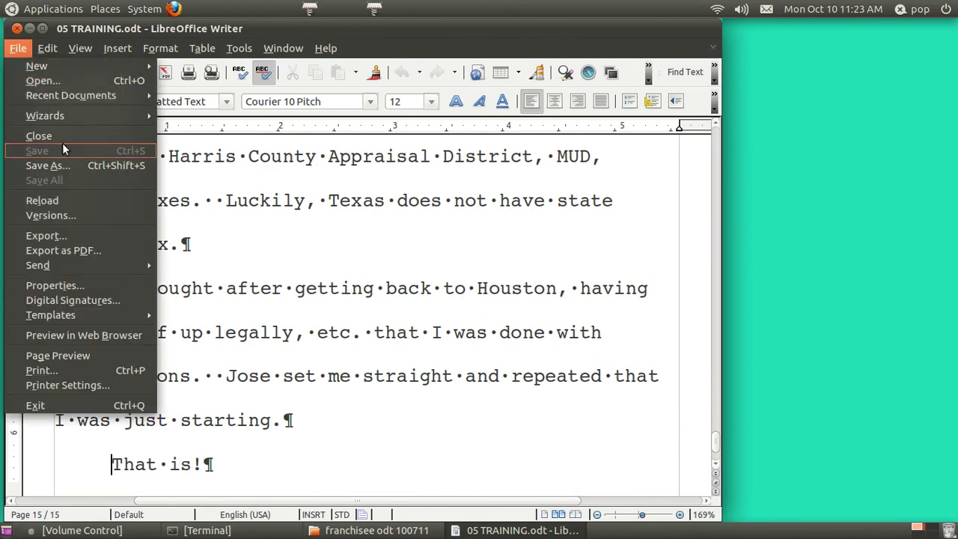
pyautogui.click(71, 164)
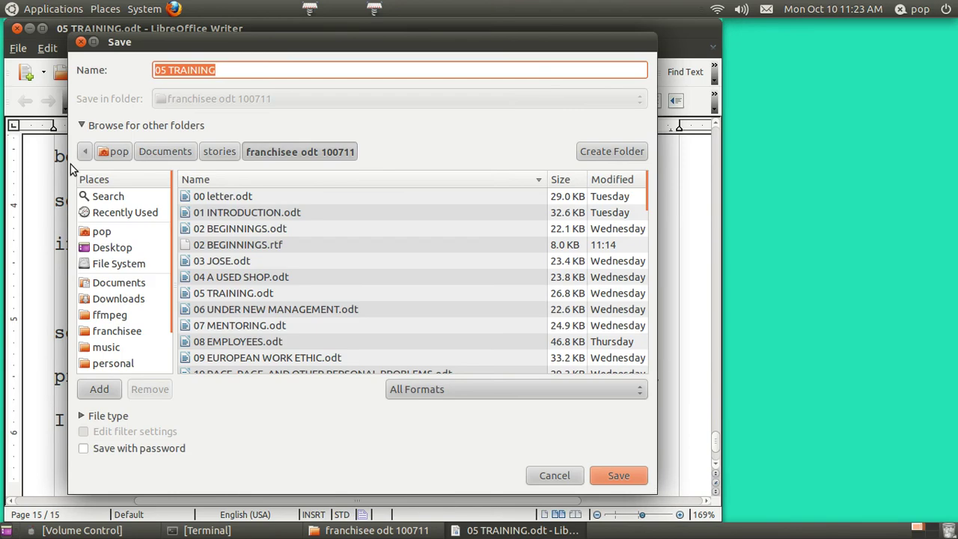
pyautogui.click(224, 69)
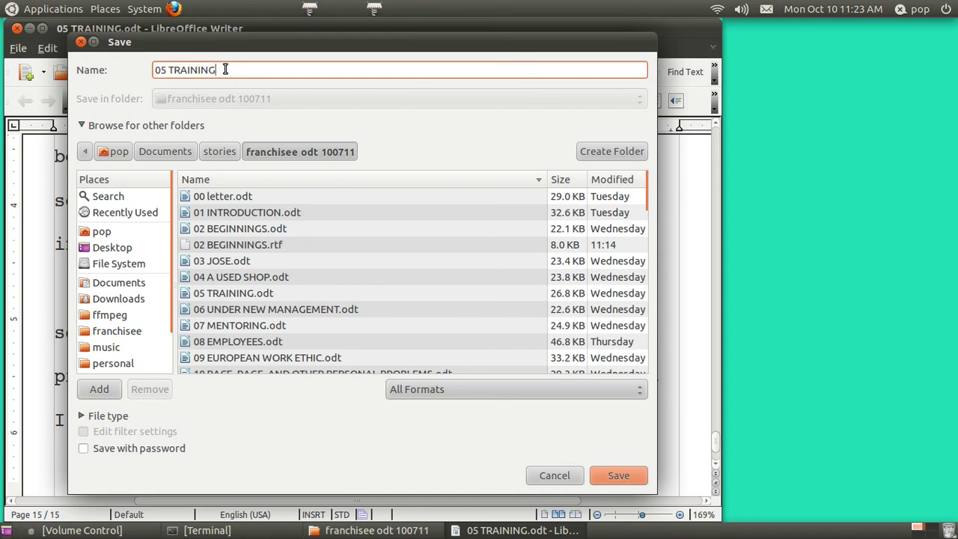
pyautogui.write('.trf')
pyautogui.press('BackSpace')
pyautogui.press('BackSpace')
pyautogui.press('BackSpace')
pyautogui.write('rtf')
pyautogui.click(616, 476)
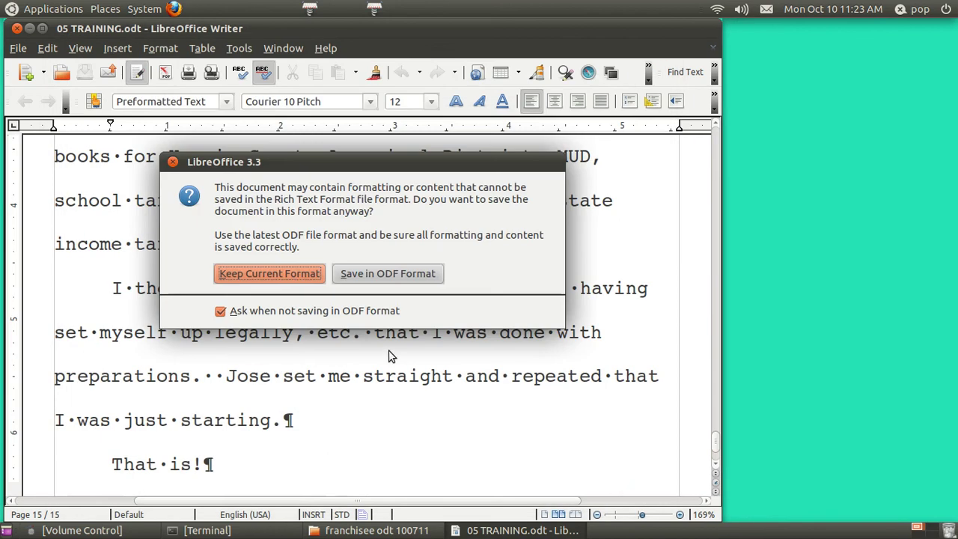
pyautogui.click(294, 274)
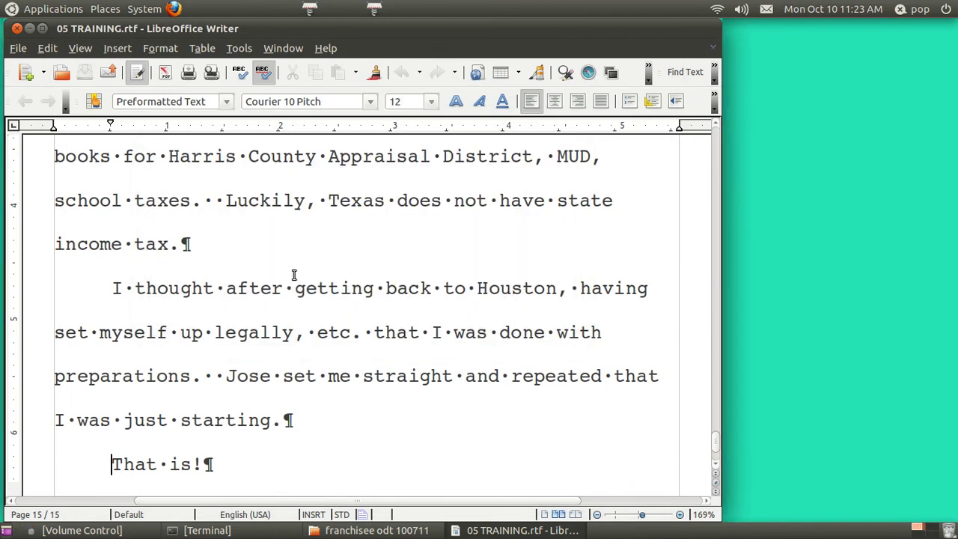
# - Close Writer and open the Applications menu on the top panel
pyautogui.click(16, 29)
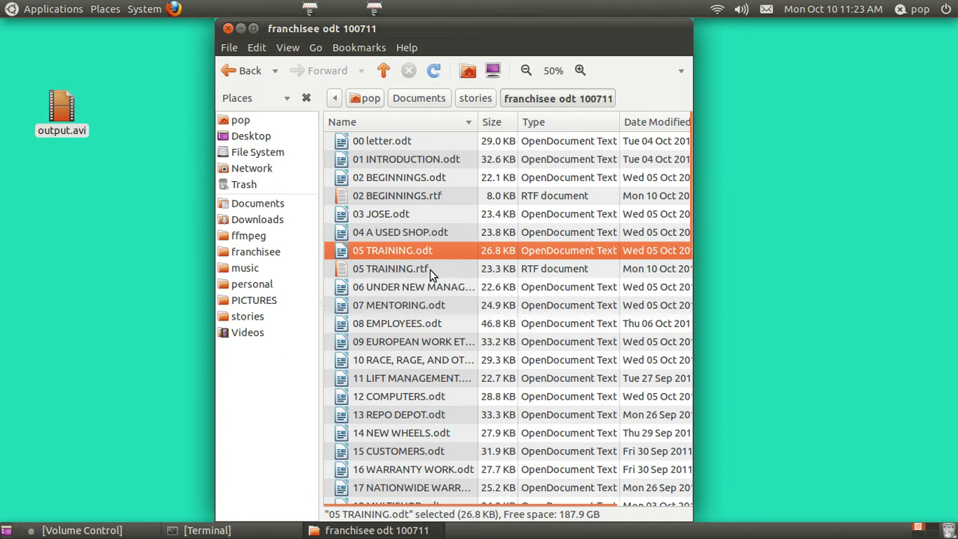
pyautogui.click(52, 11)
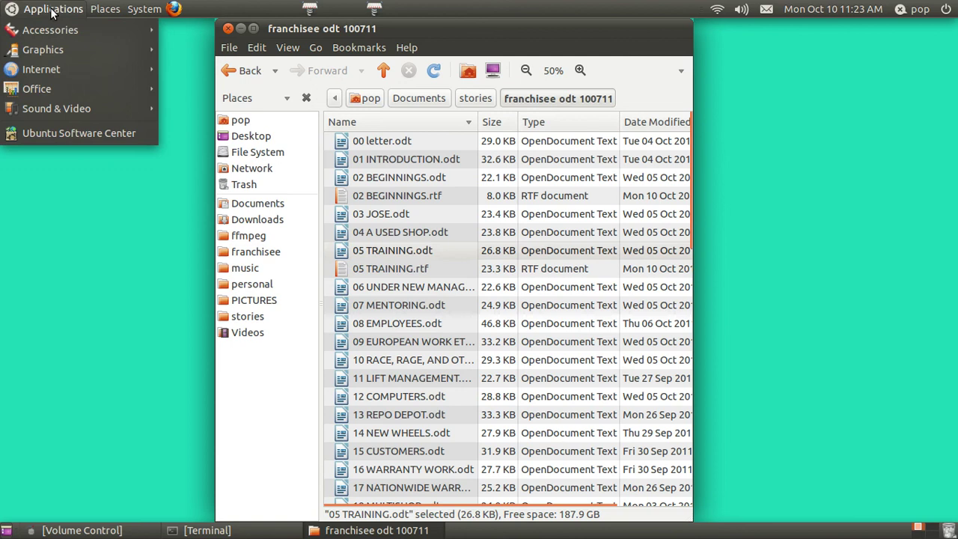
# - Launch Ubuntu Software Center and search for 'search'
pyautogui.click(80, 135)
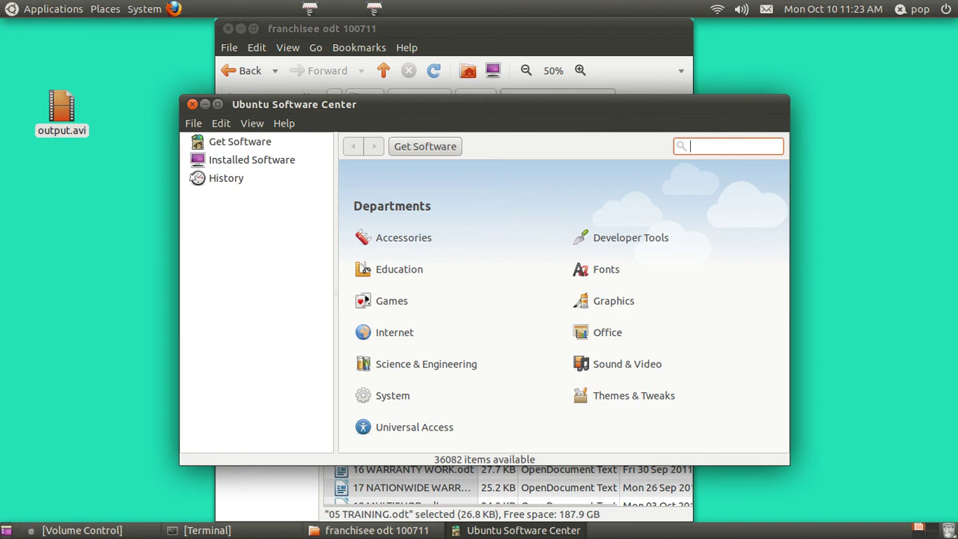
pyautogui.write('searc')
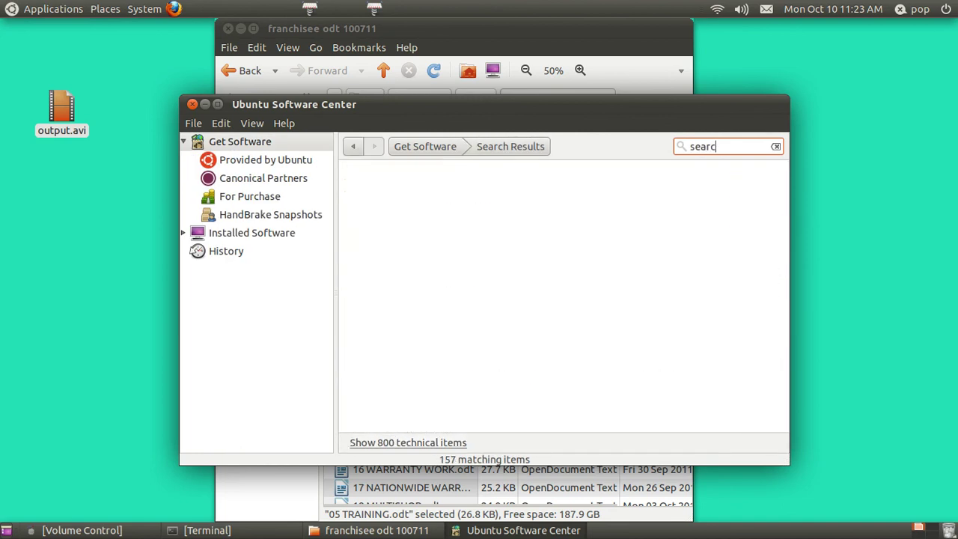
pyautogui.write('h')
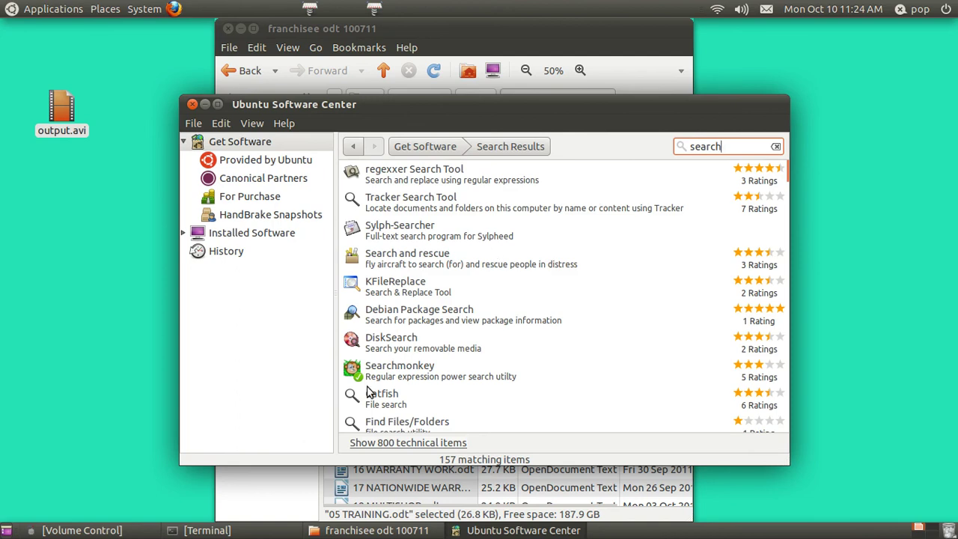
pyautogui.write('zzz')
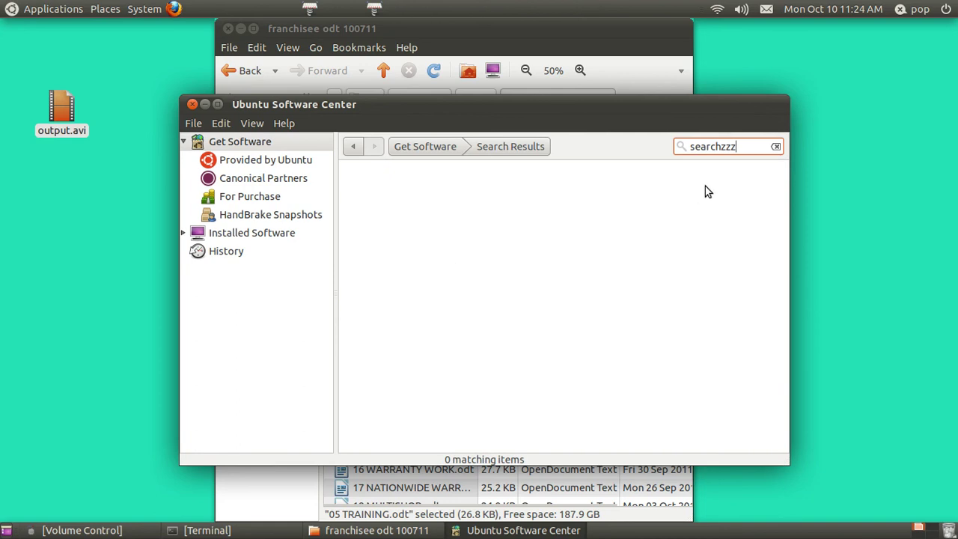
pyautogui.press('BackSpace')
pyautogui.press('BackSpace')
pyautogui.press('BackSpace')
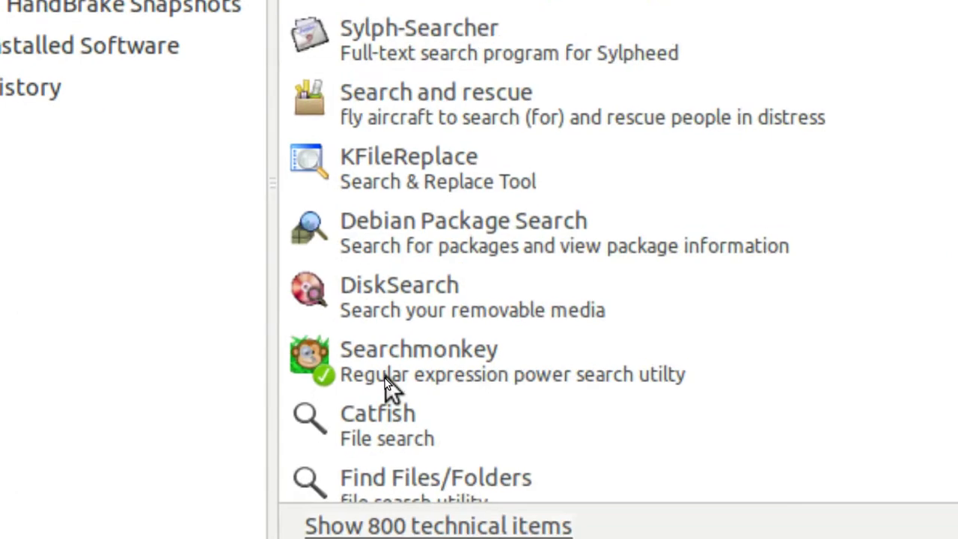
# - Select the installed Searchmonkey and Find Files/Folders entries among the 157 results
pyautogui.scroll(-3, 384, 381)
pyautogui.scroll(1, 385, 381)
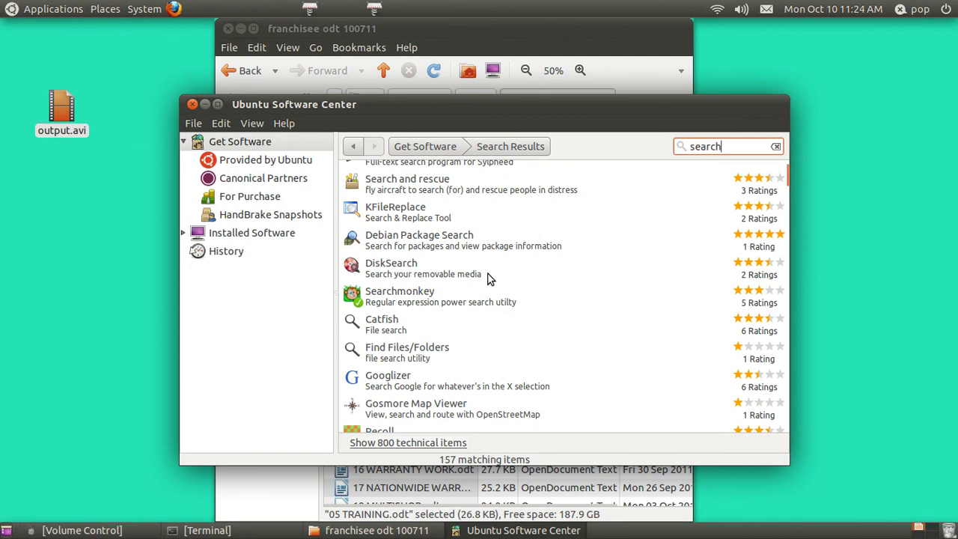
pyautogui.click(429, 299)
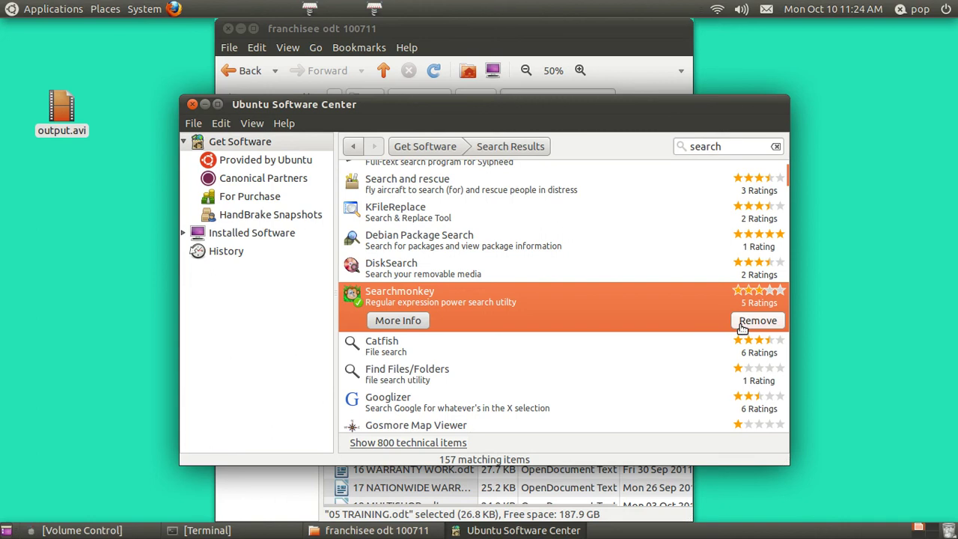
pyautogui.click(386, 380)
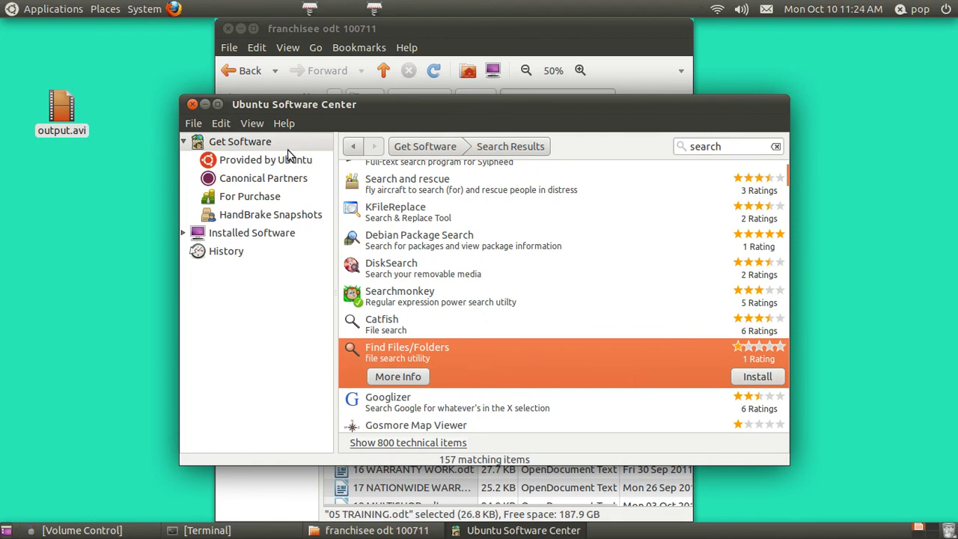
# - Close Software Center, launch Searchmonkey from Accessories, then open and close the Containing Expression Builder
pyautogui.click(193, 105)
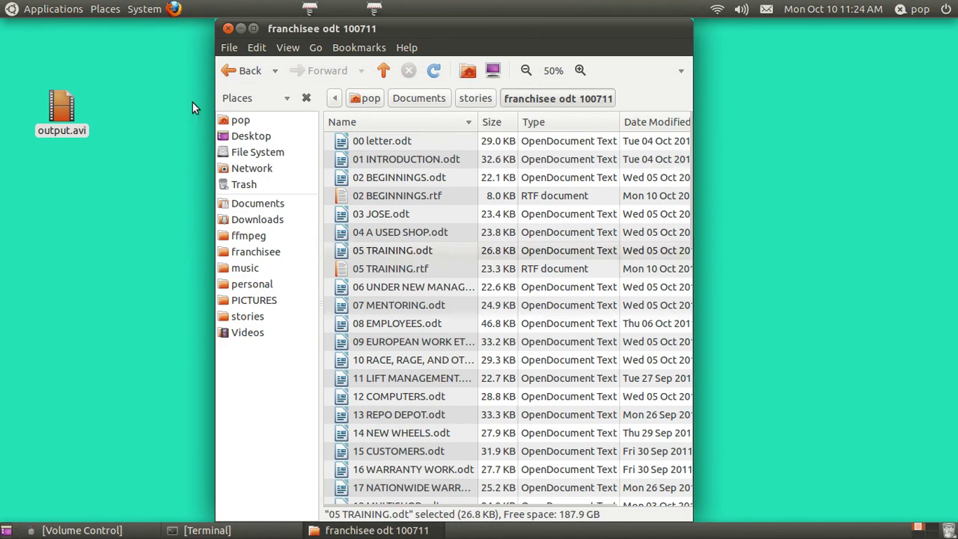
pyautogui.click(56, 9)
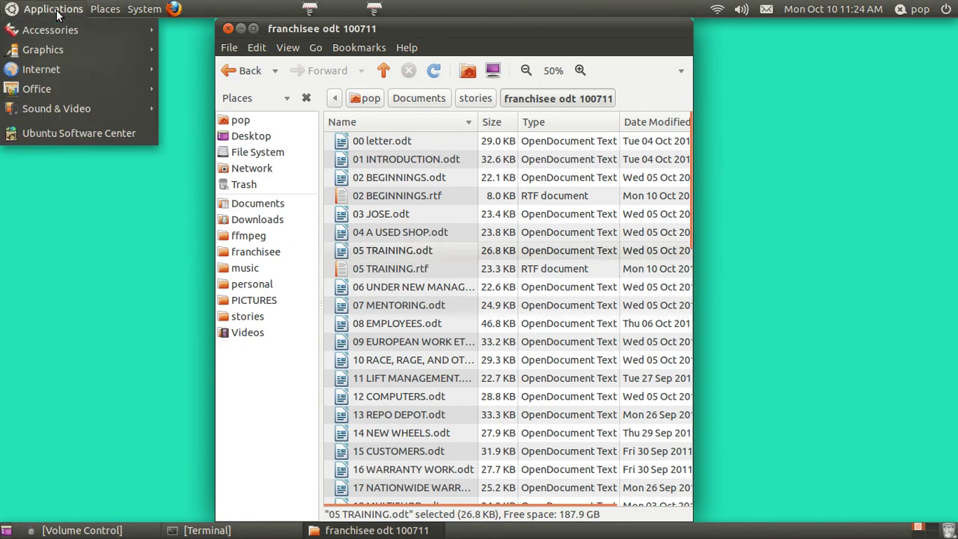
pyautogui.moveTo(58, 35)
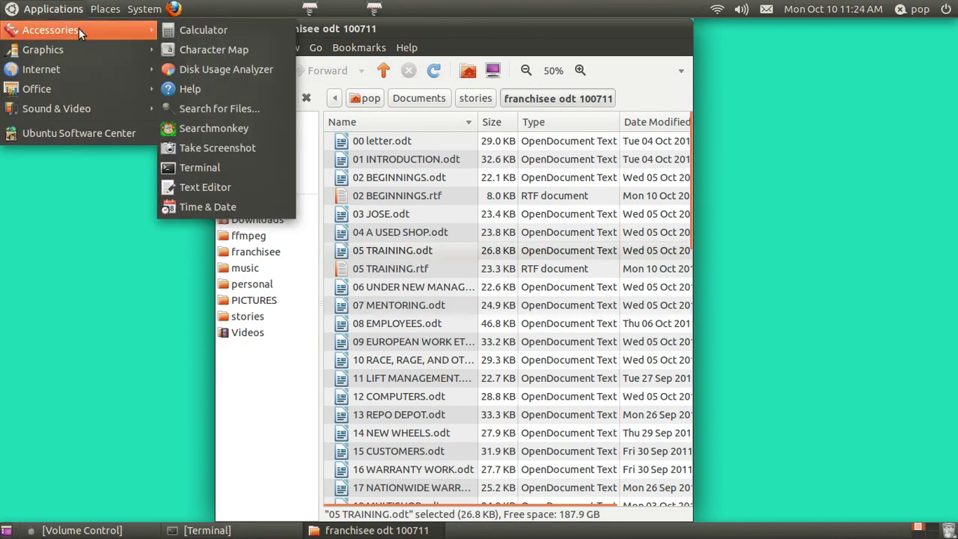
pyautogui.click(245, 125)
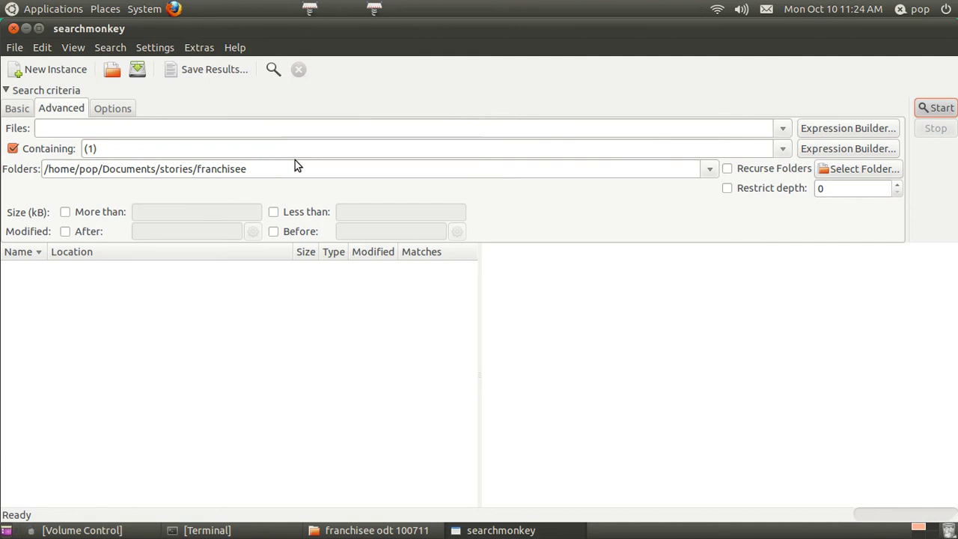
pyautogui.click(849, 149)
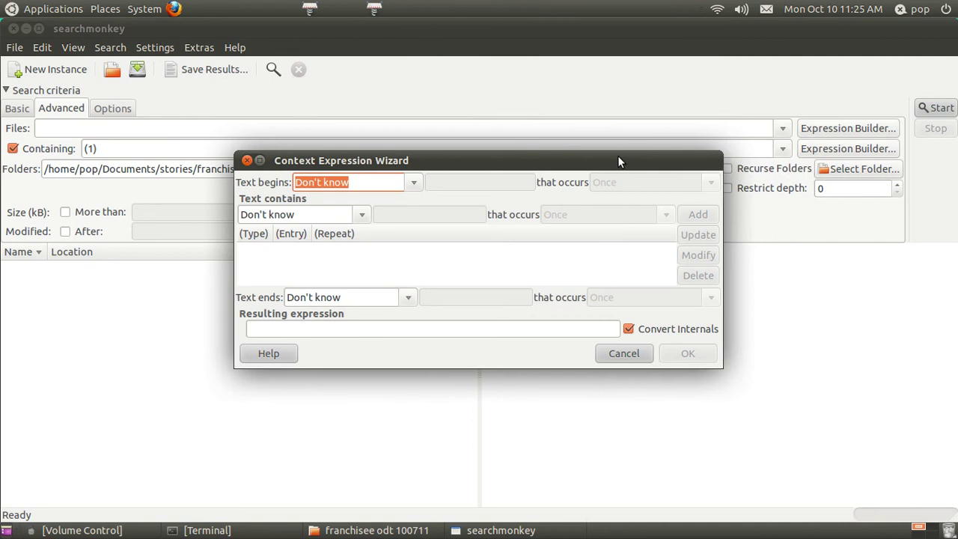
pyautogui.click(247, 160)
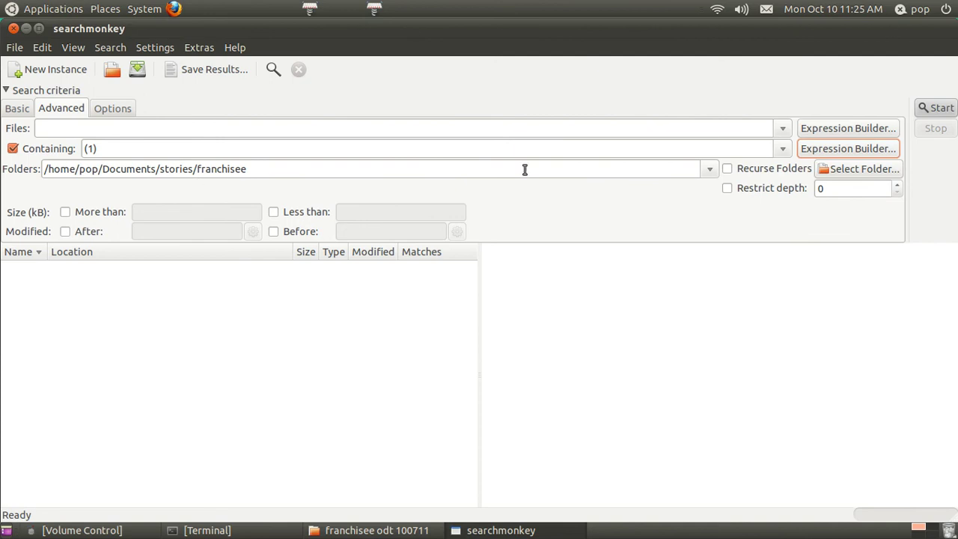
pyautogui.click(853, 171)
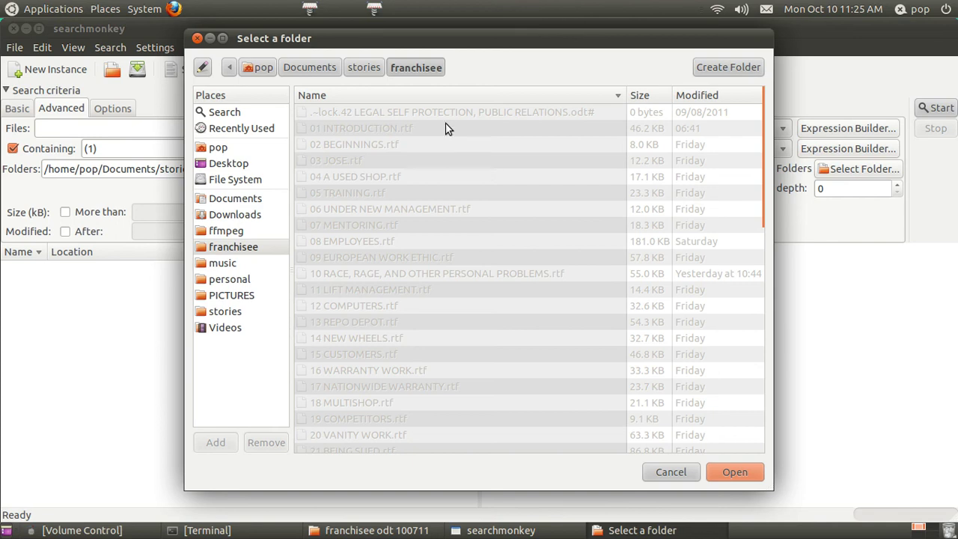
pyautogui.click(320, 69)
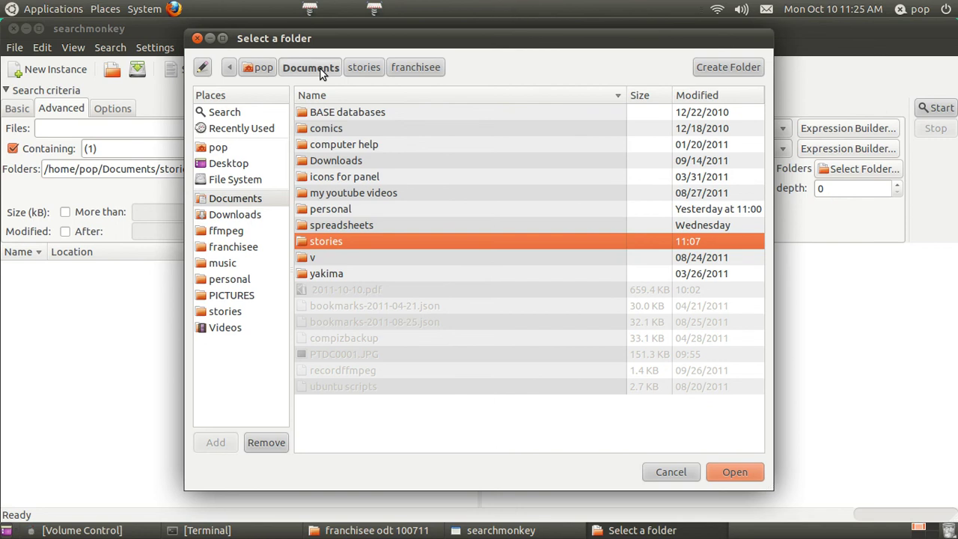
pyautogui.click(423, 71)
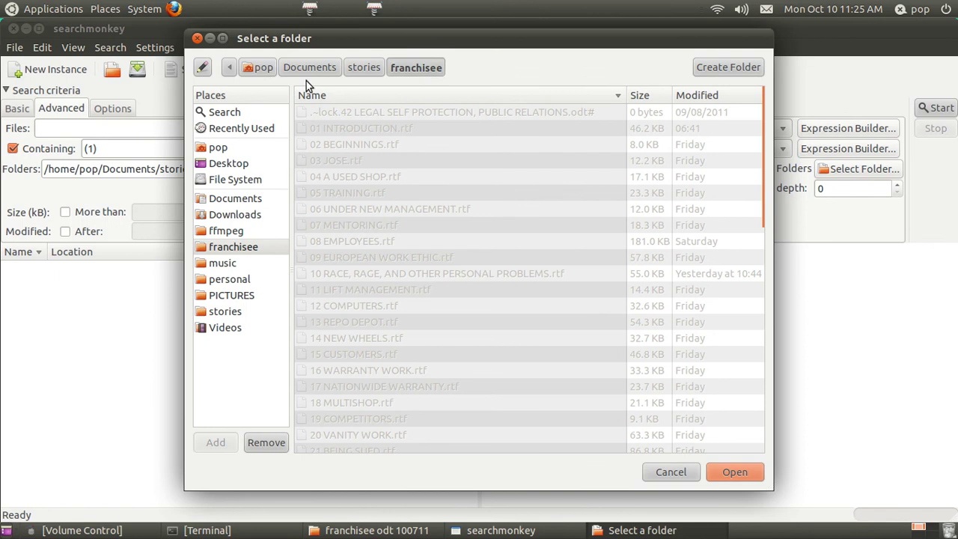
pyautogui.click(196, 38)
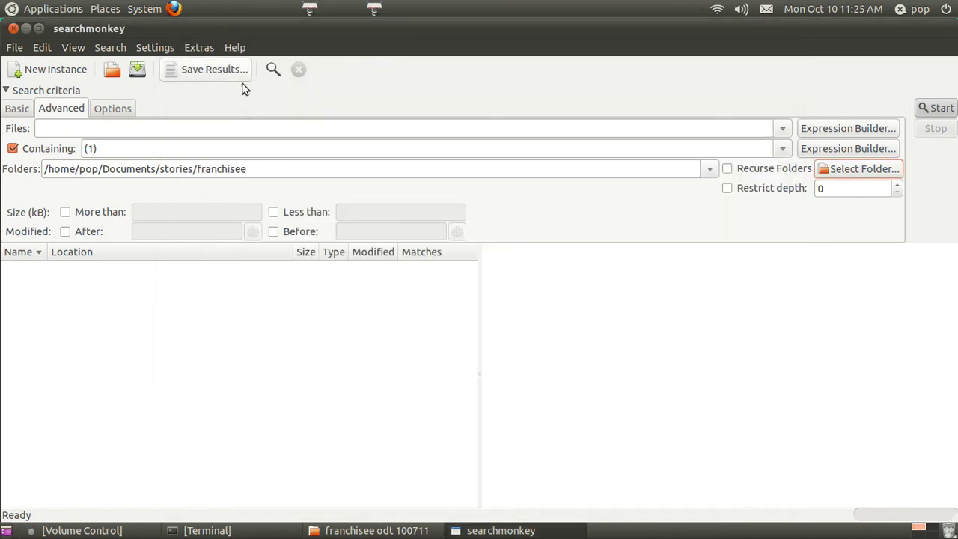